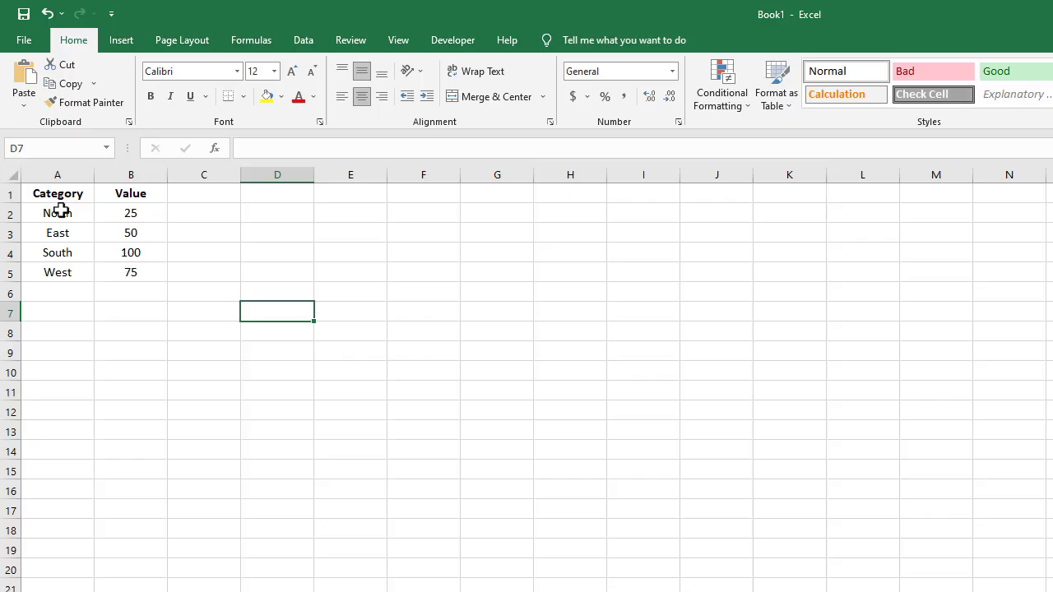
- Insert a 2-D clustered column chart from the data in A2:B5 and place it beside the table
drag(61, 211, 134, 274)
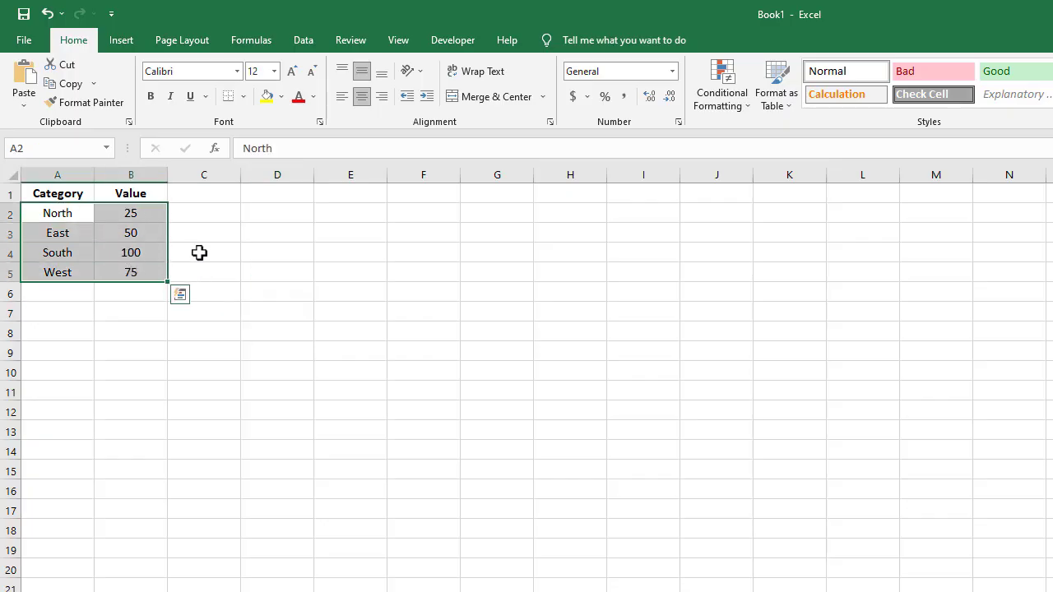
click(121, 41)
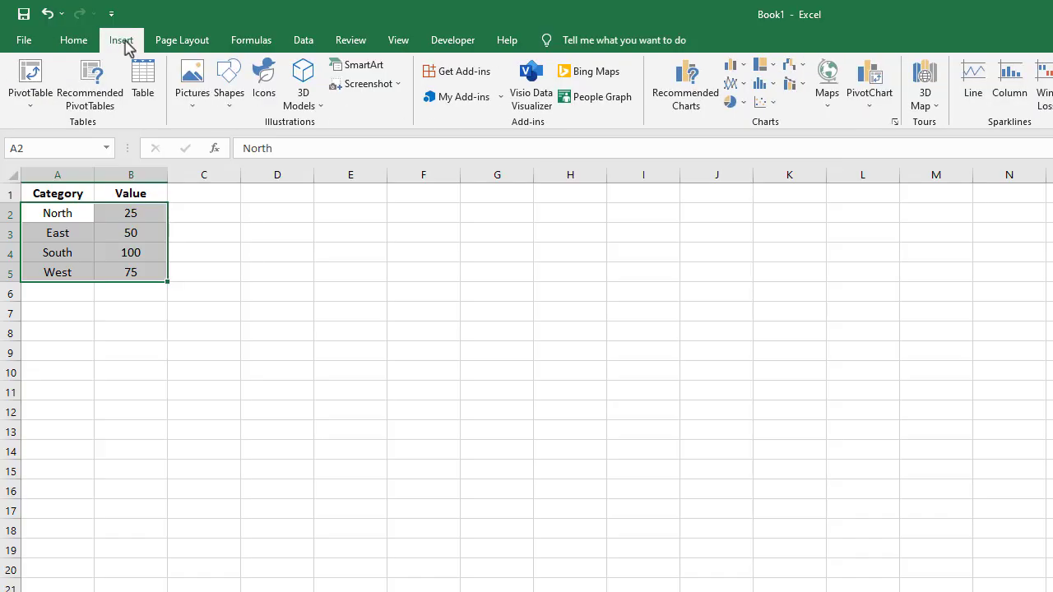
click(745, 69)
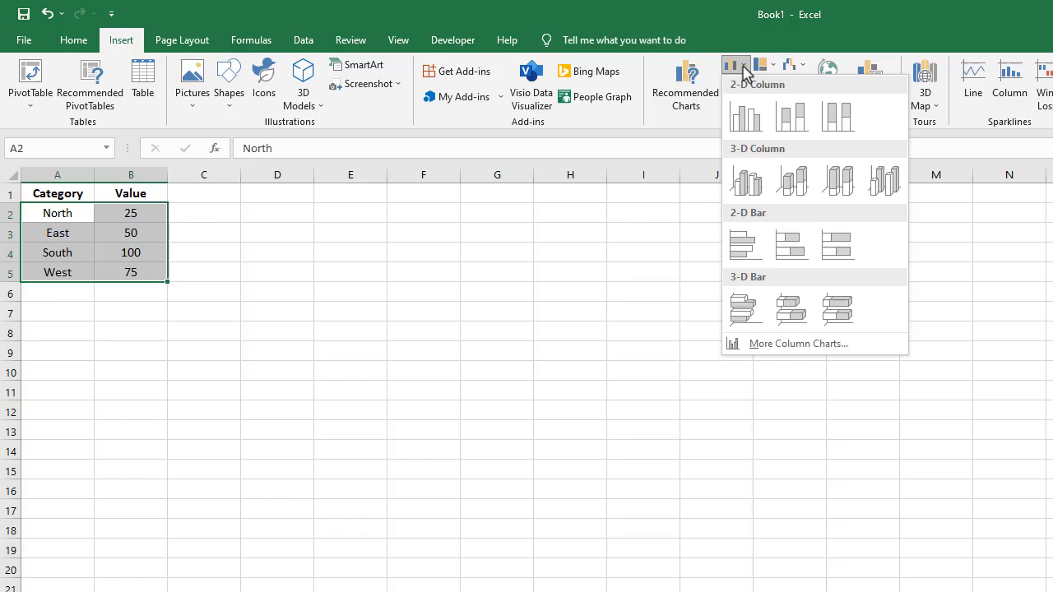
click(744, 122)
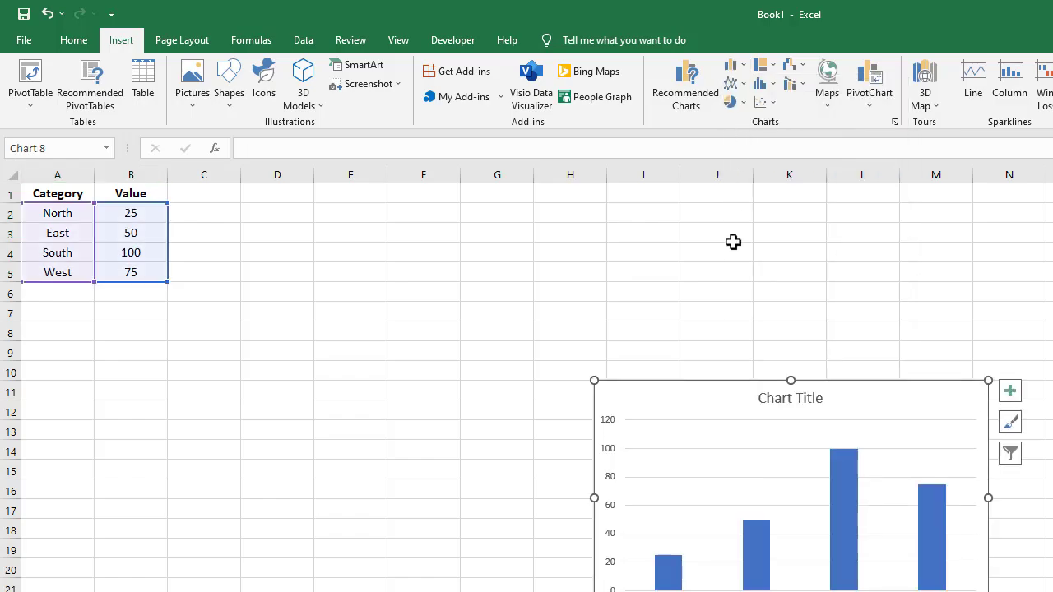
drag(708, 403, 297, 249)
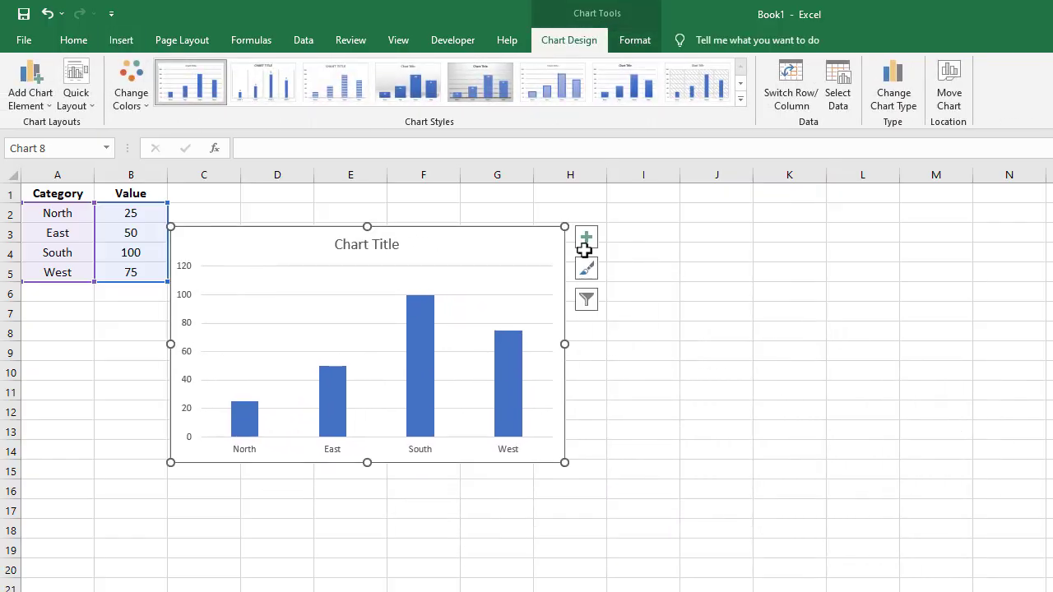
click(658, 247)
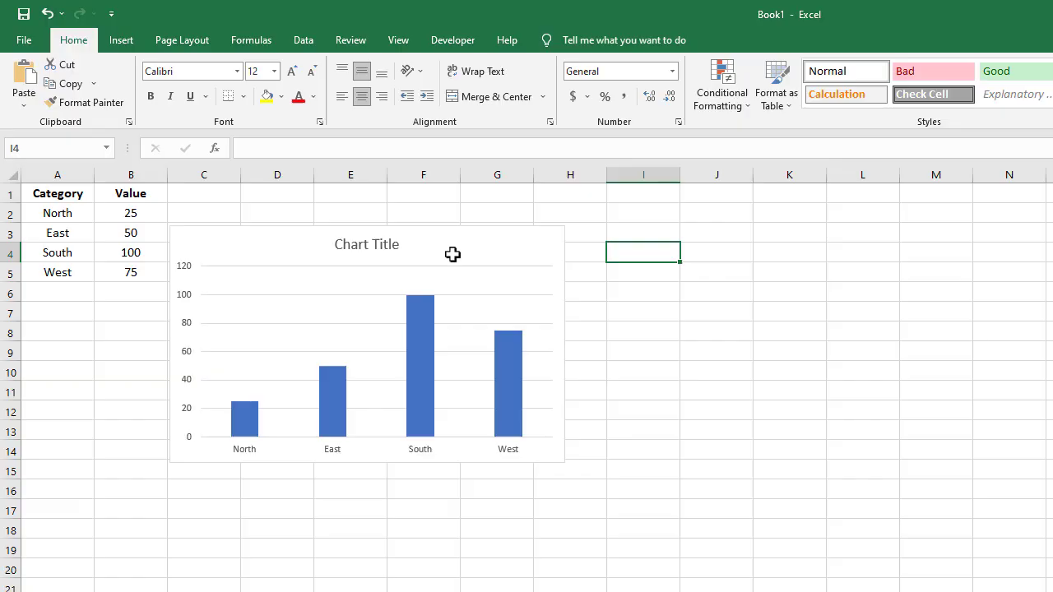
- Change the chart's title to "New Title"
click(395, 246)
click(366, 250)
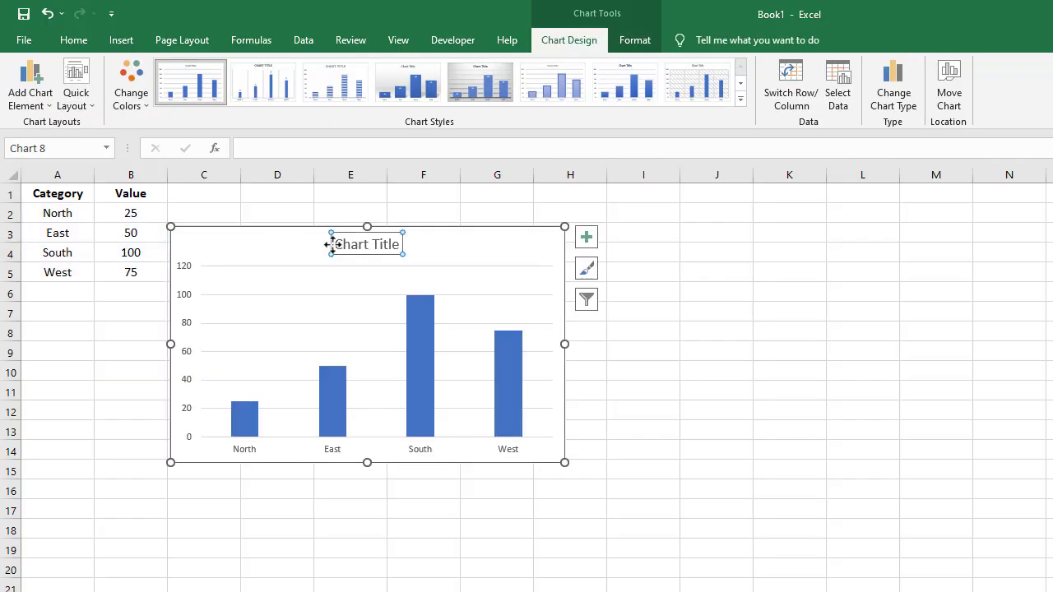
drag(340, 246, 406, 243)
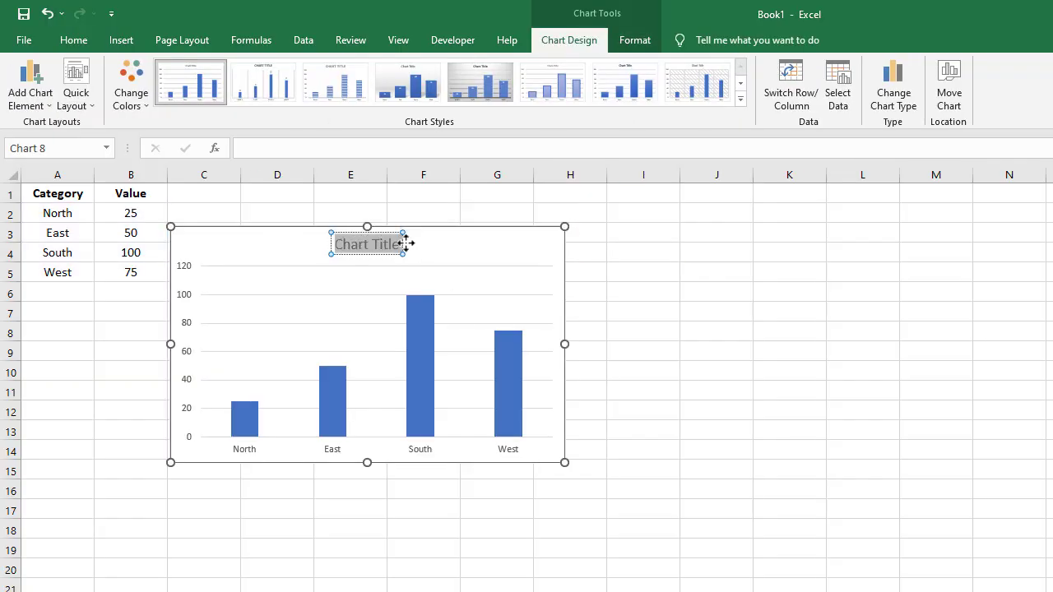
text(New Title)
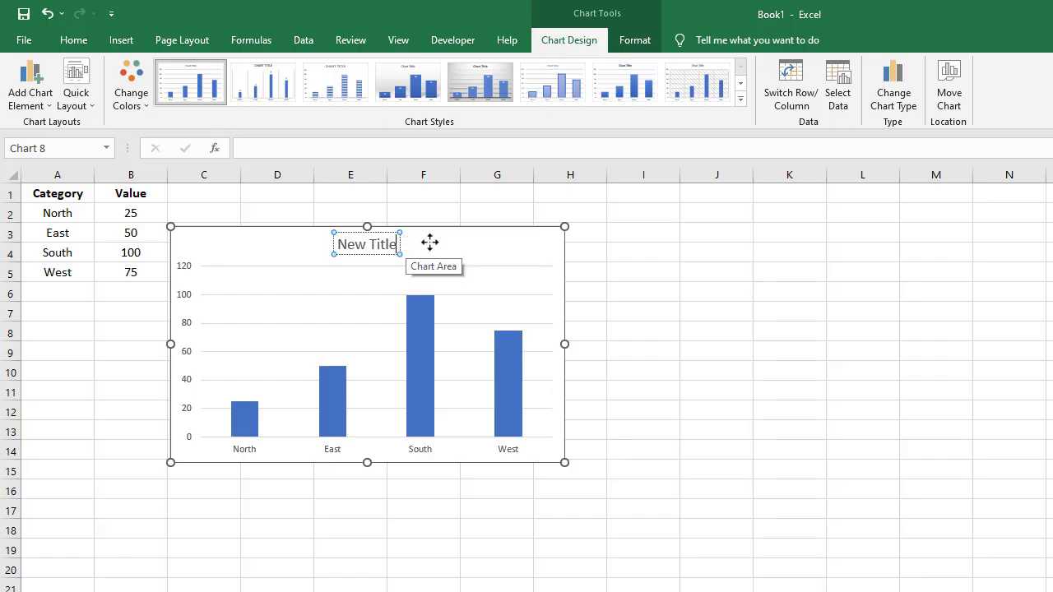
click(594, 225)
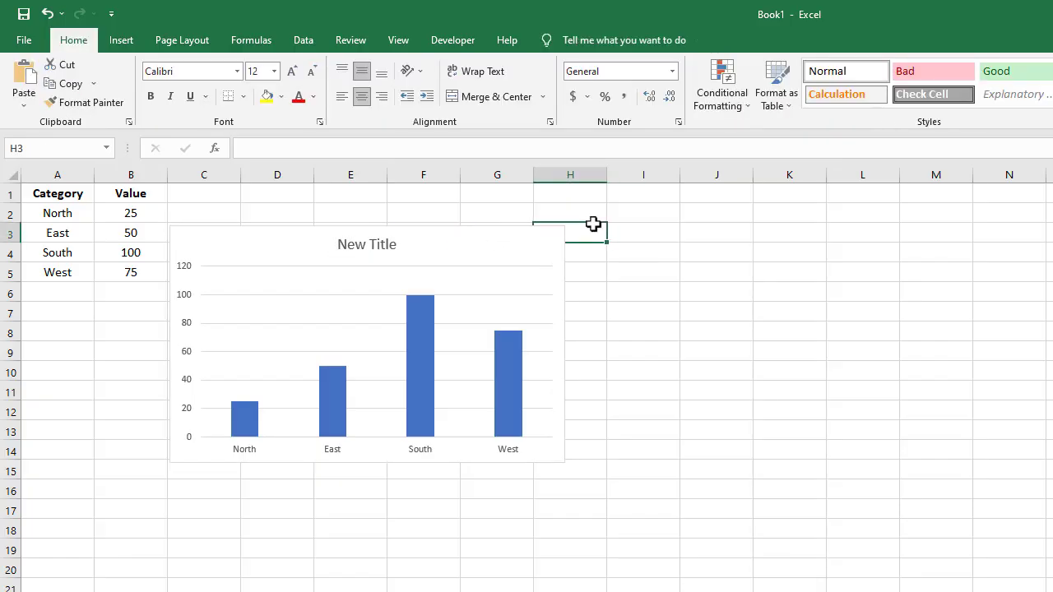
- Remove the gridlines from the column chart
click(437, 253)
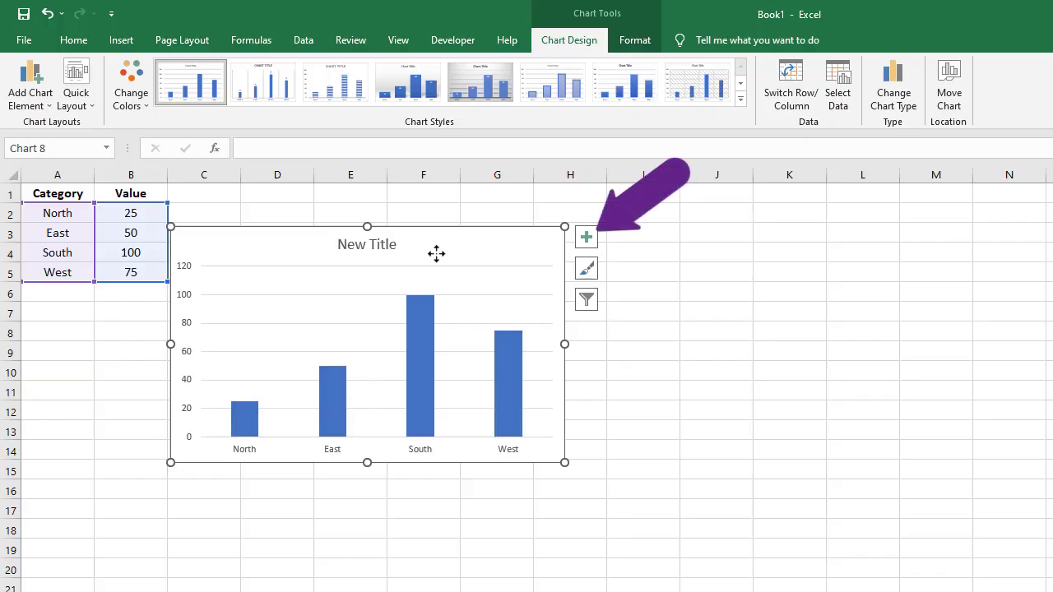
click(589, 240)
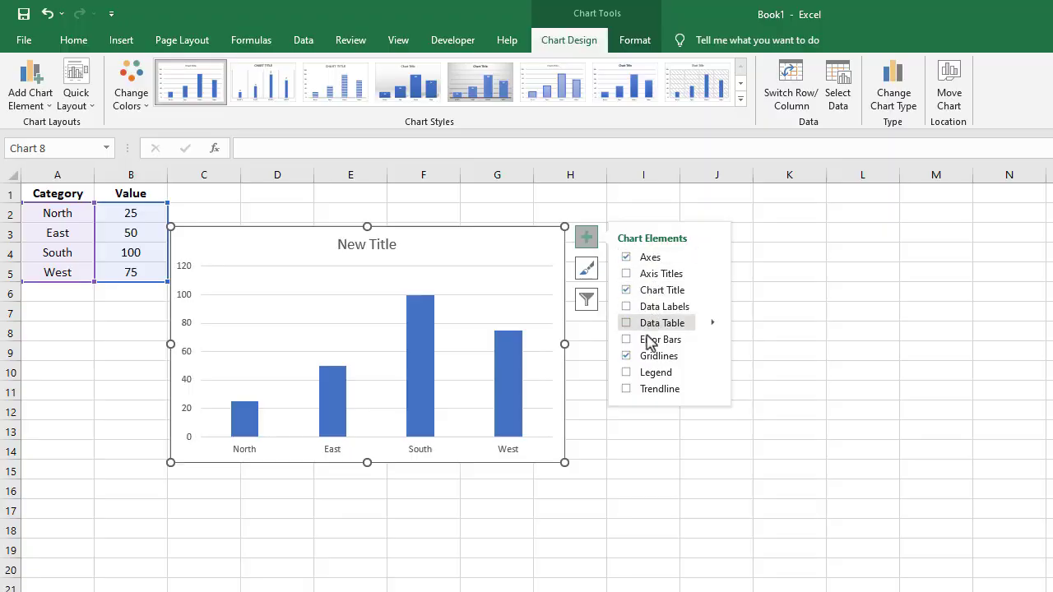
click(634, 357)
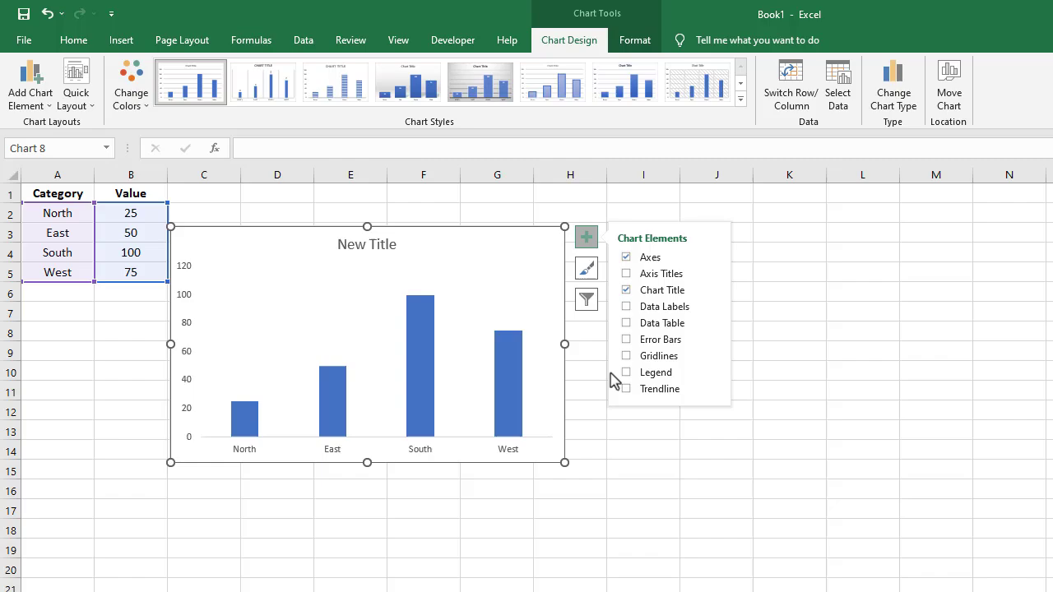
click(597, 423)
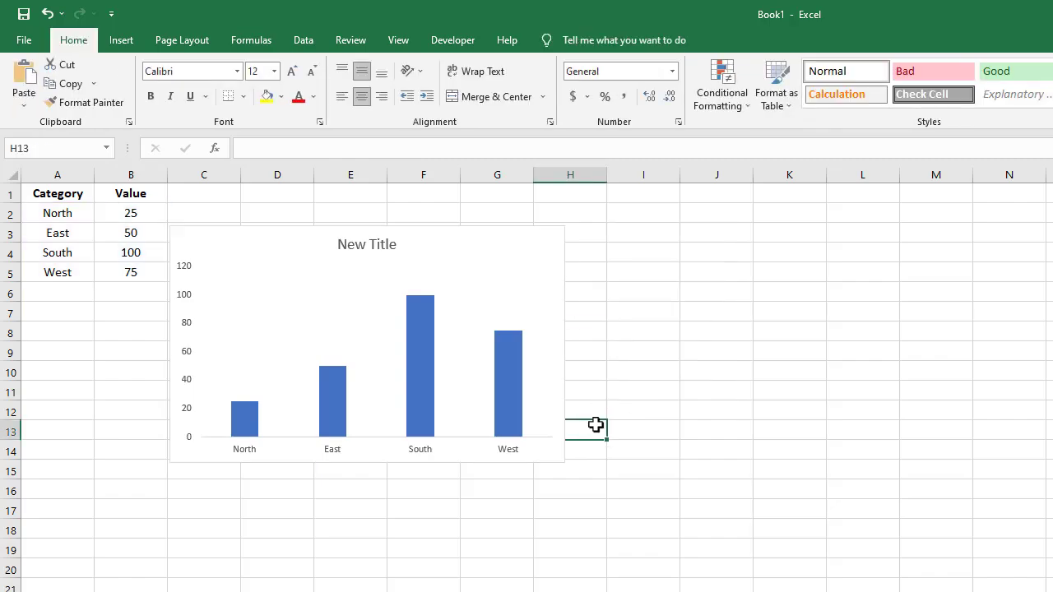
- Set the font size of both the vertical and the horizontal axis labels to 12
click(187, 326)
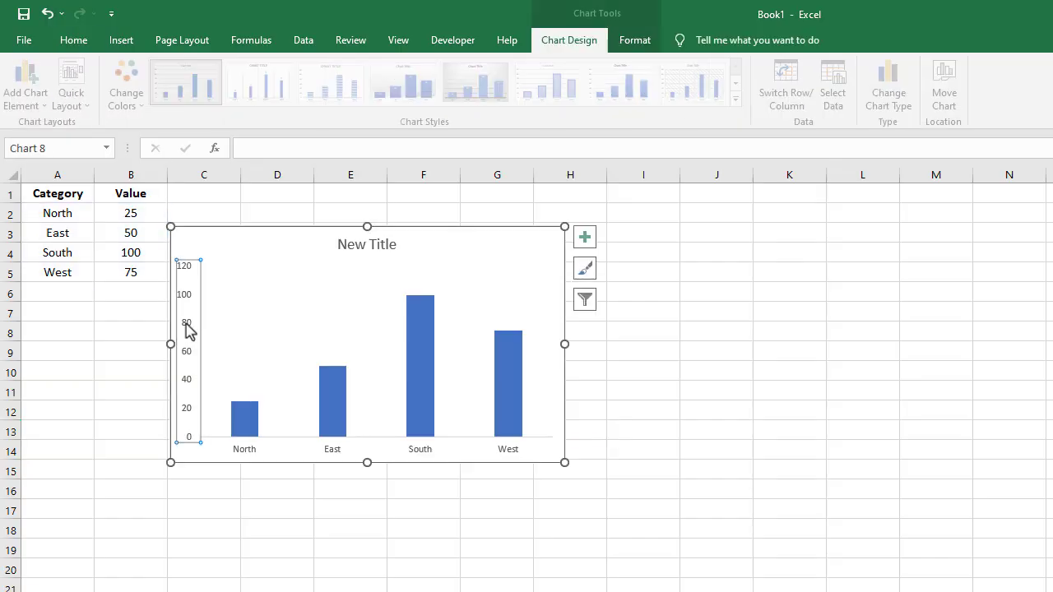
click(71, 41)
click(272, 72)
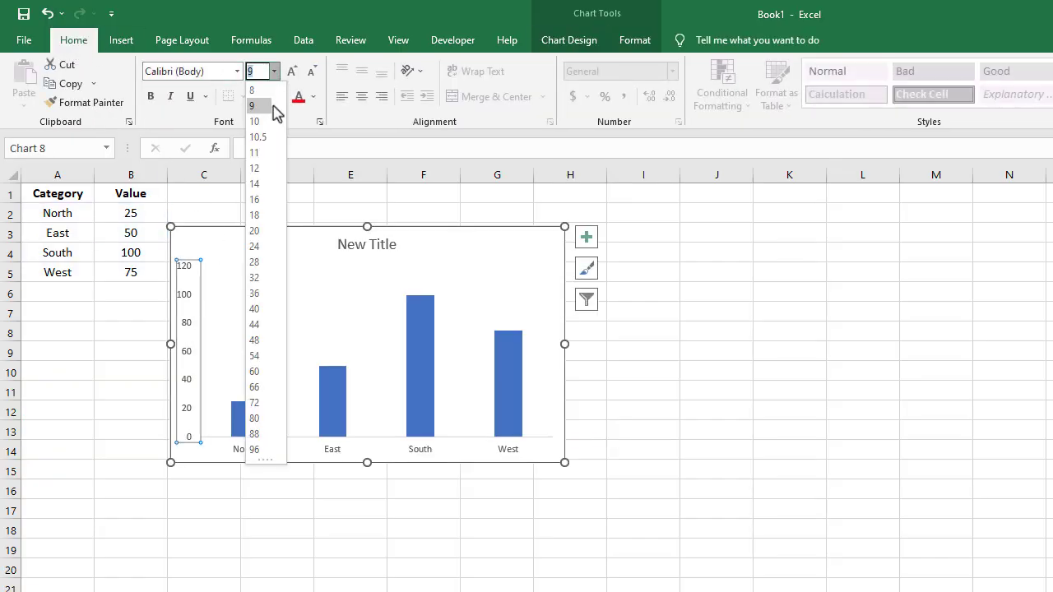
click(260, 169)
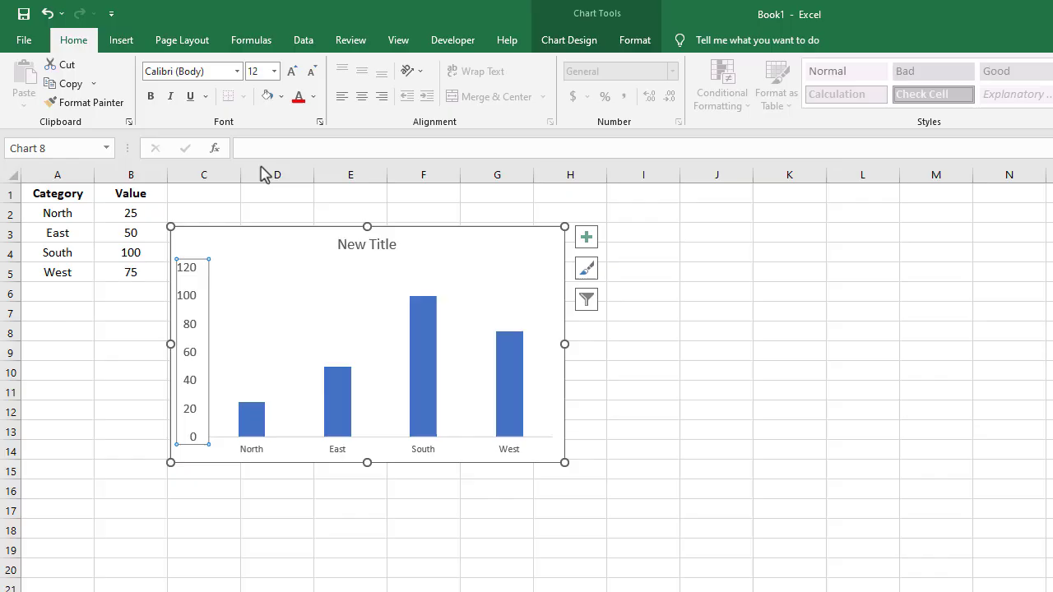
click(259, 452)
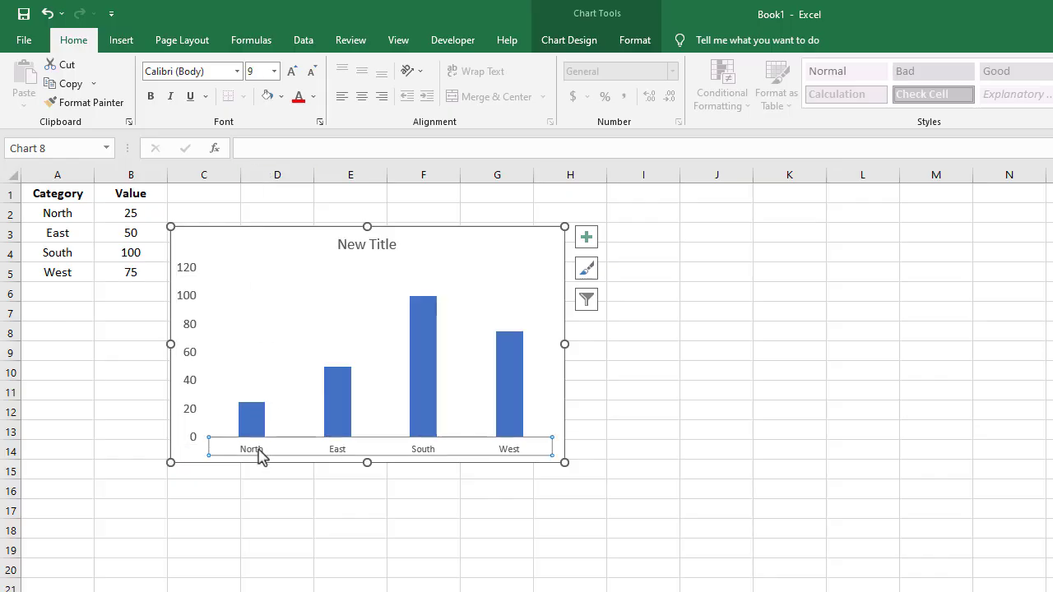
click(274, 72)
click(271, 172)
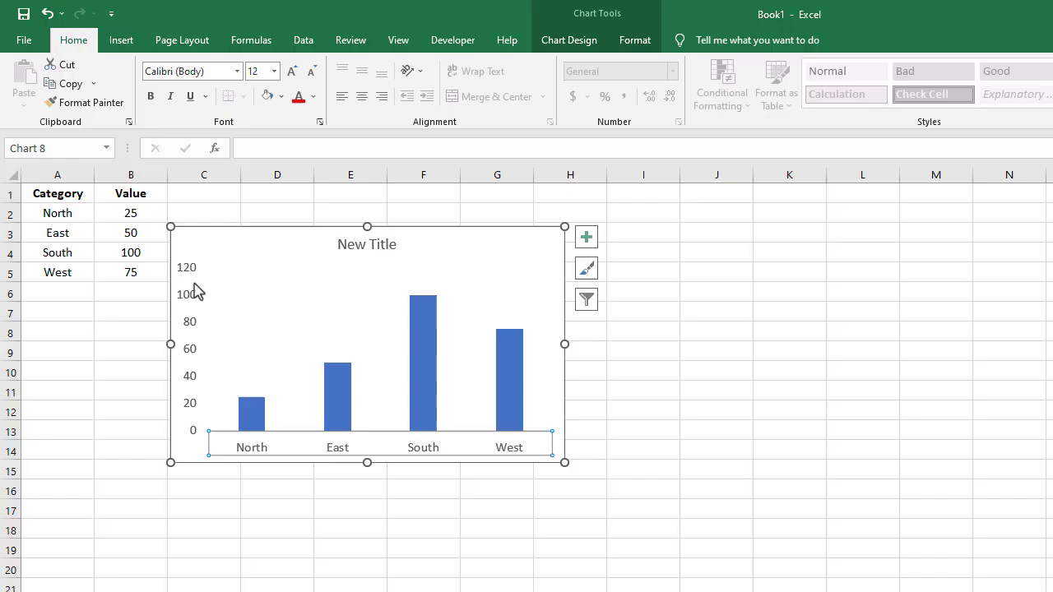
click(135, 500)
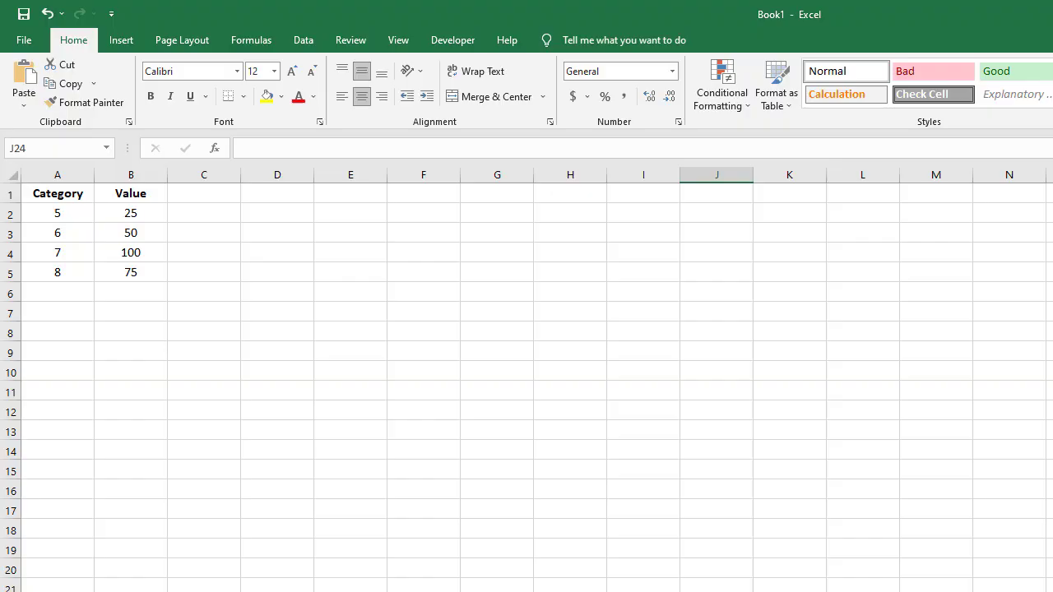
- Try plotting the numeric categories and values in A2:B5 as a 2-D clustered column chart, and delete that chart
drag(58, 216, 108, 269)
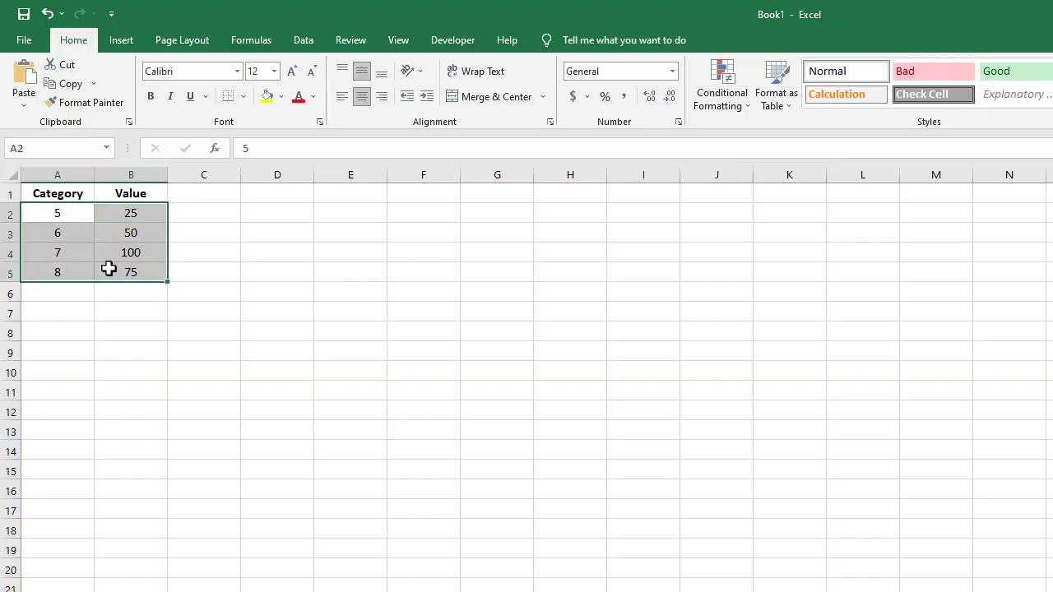
click(121, 42)
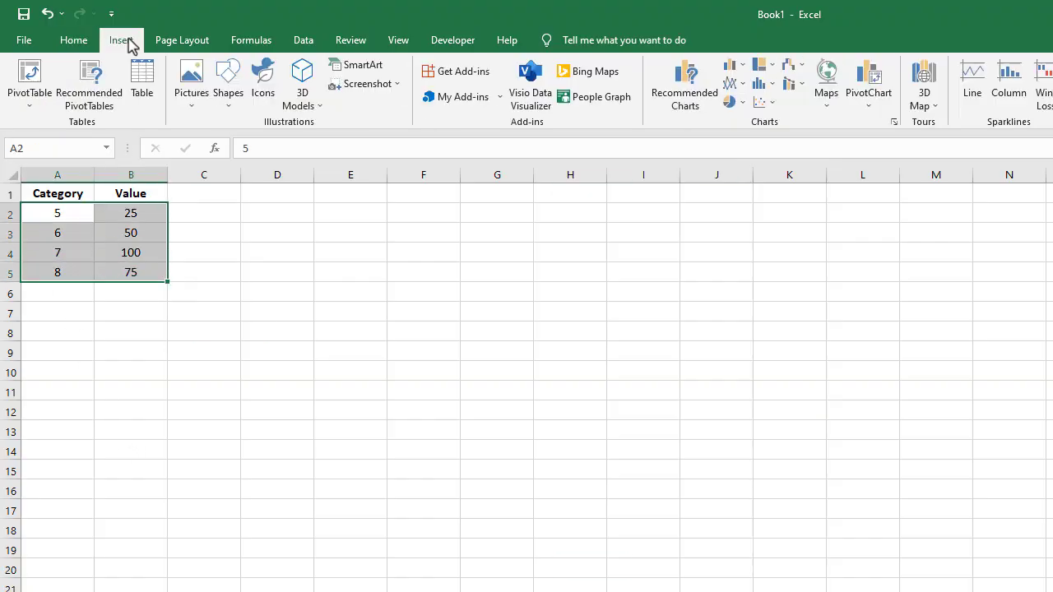
click(735, 67)
click(745, 115)
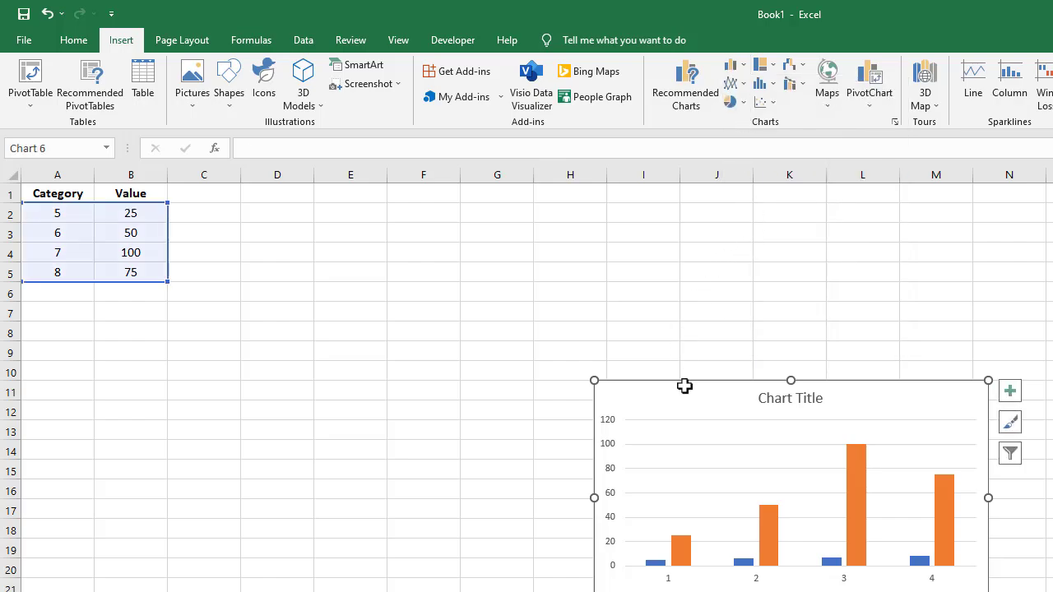
drag(680, 404, 400, 294)
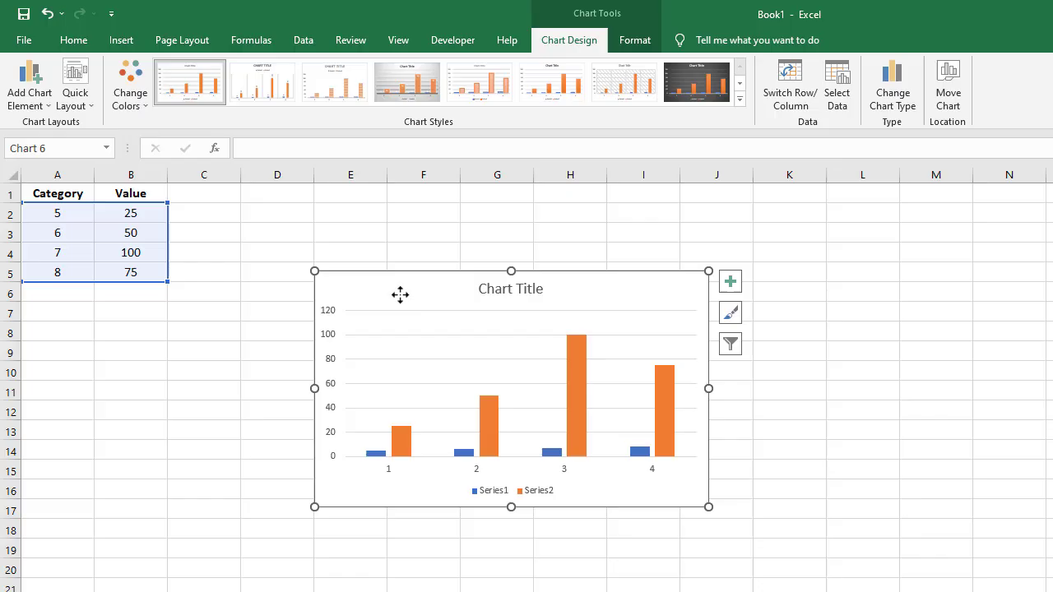
key(Delete)
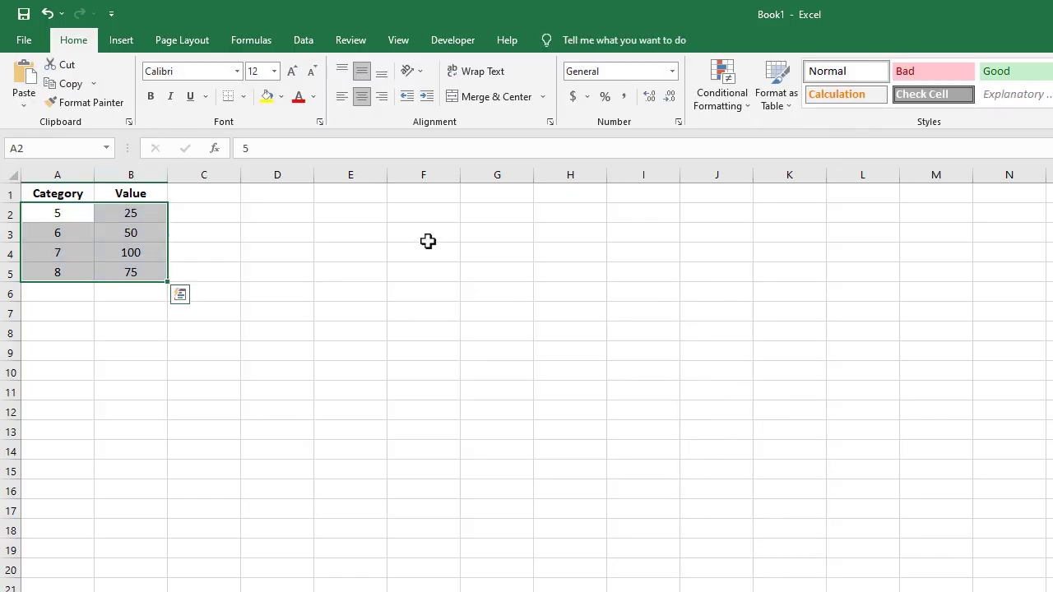
click(414, 240)
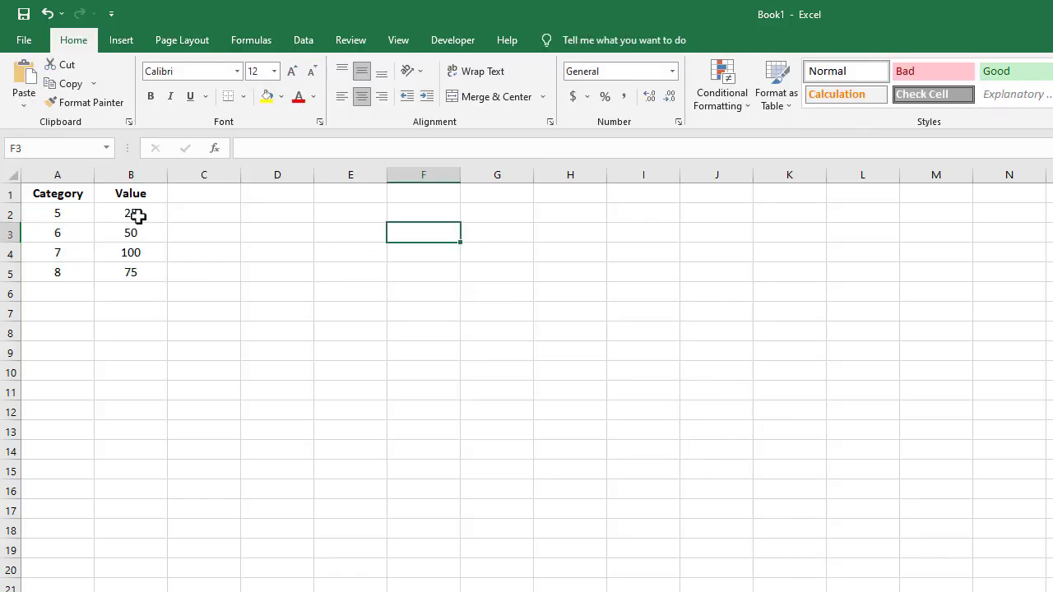
- Insert a 2-D clustered column chart from only the values in B2:B5 and move it closer to the table
drag(138, 216, 142, 269)
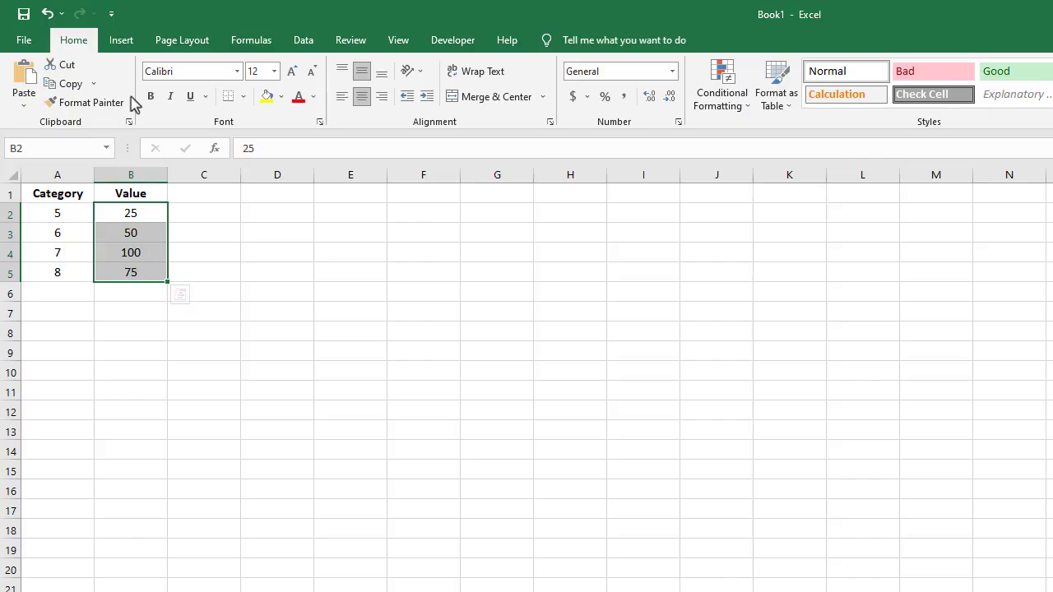
click(134, 41)
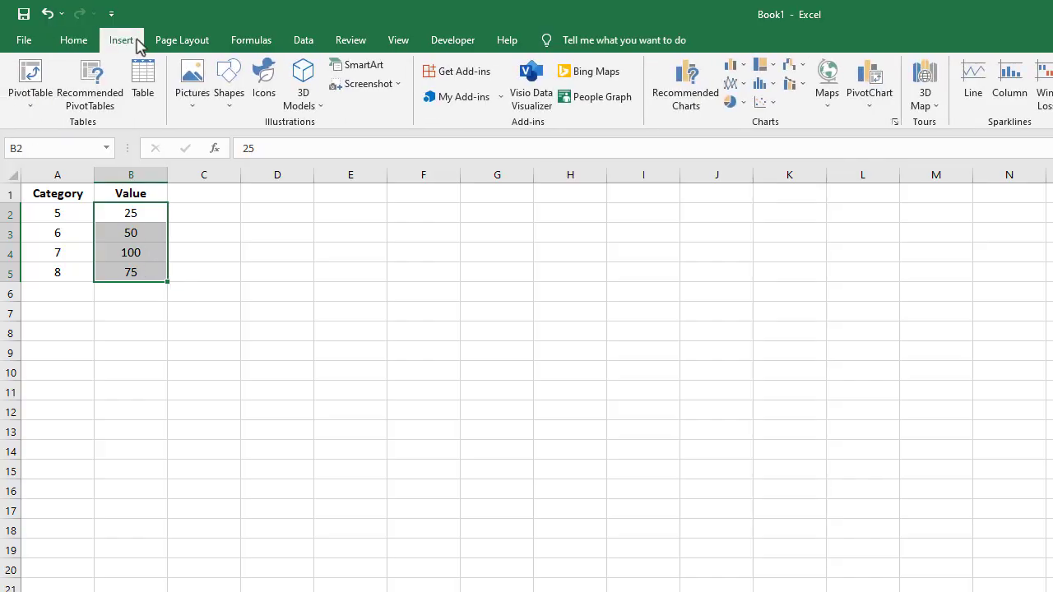
click(736, 66)
click(746, 115)
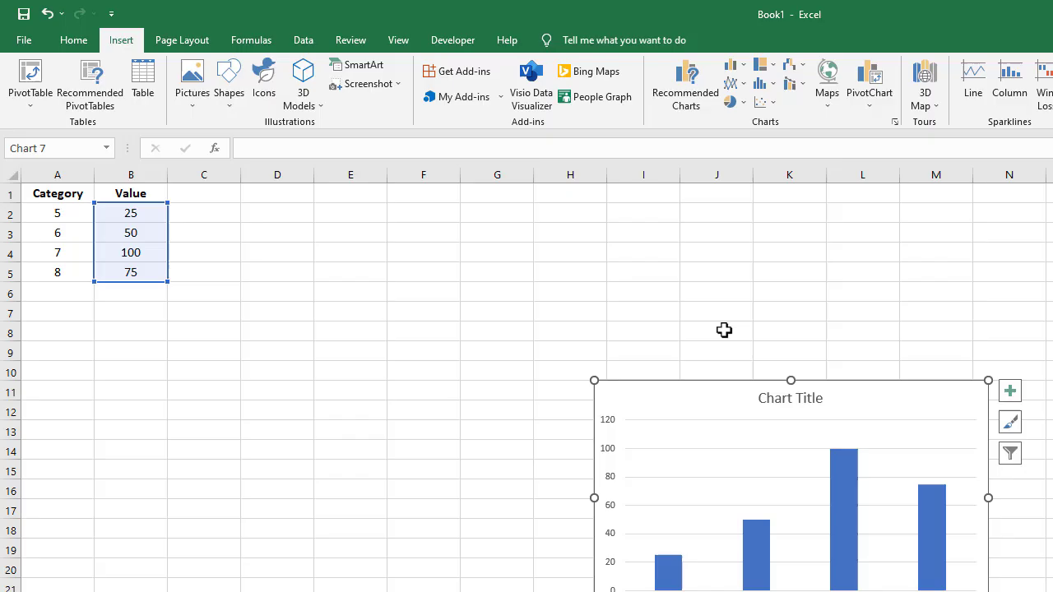
drag(719, 402, 421, 301)
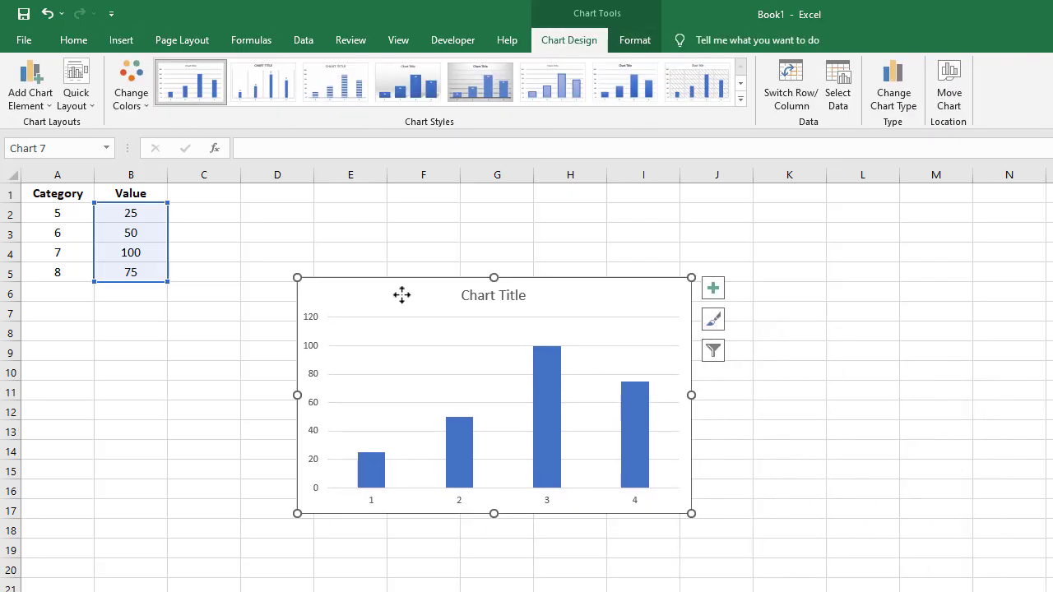
- Set the chart's horizontal axis labels to the category range A2:A5 in its data source
right_click(381, 298)
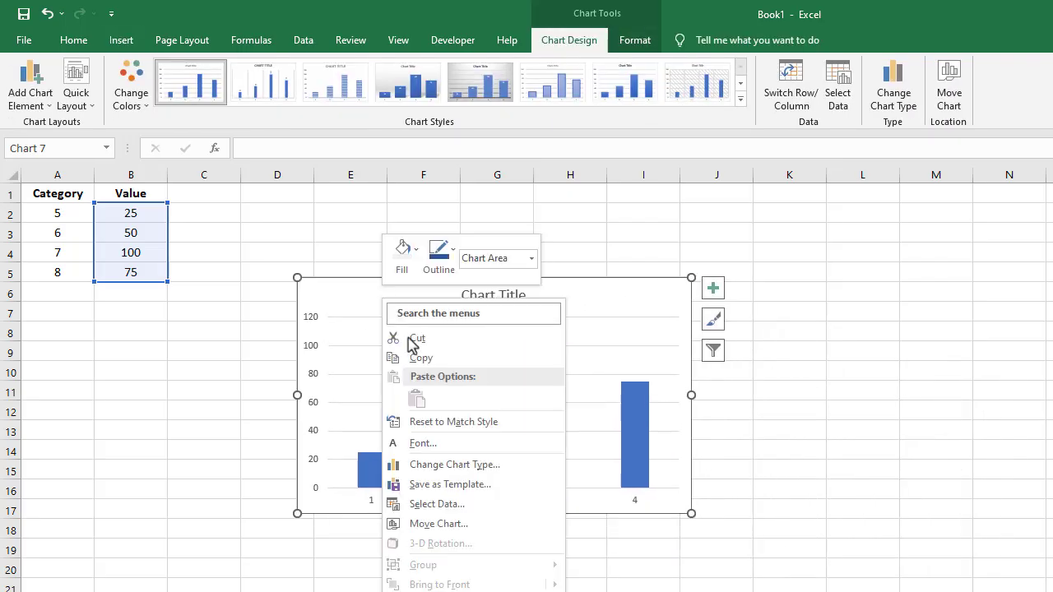
click(487, 504)
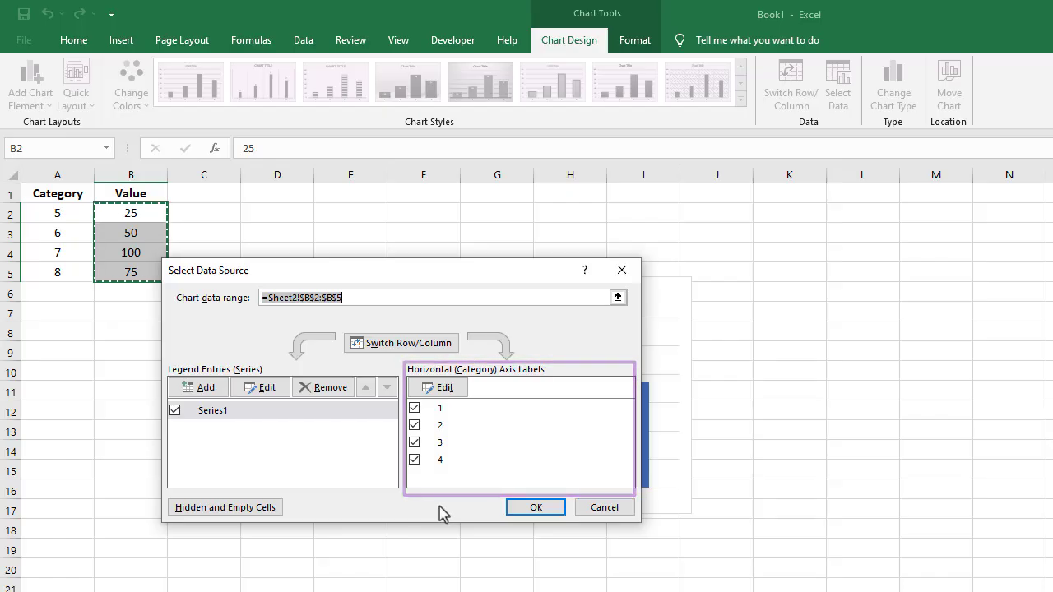
click(458, 390)
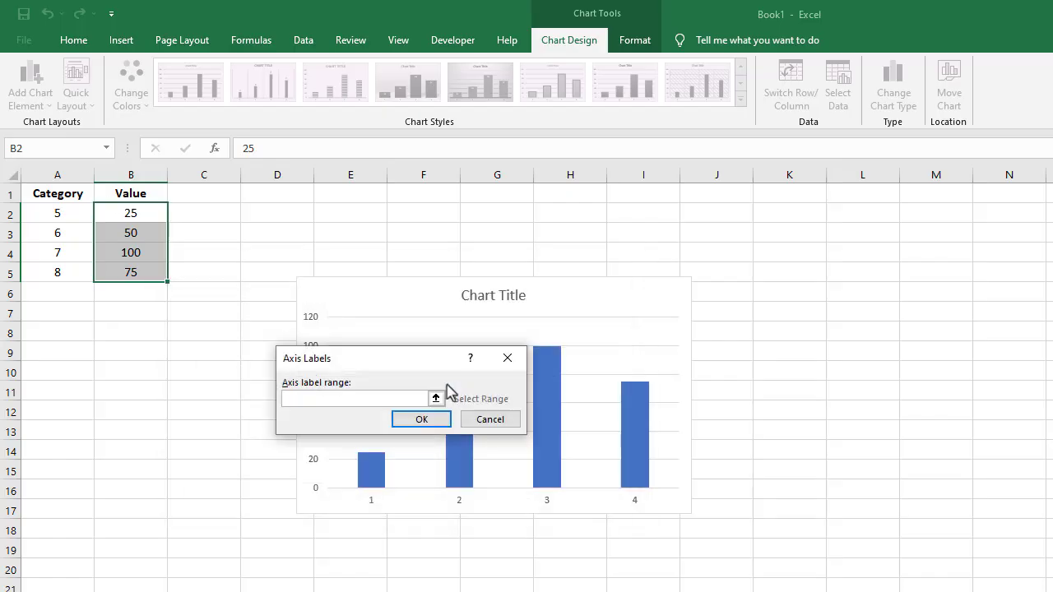
click(70, 217)
drag(70, 216, 80, 275)
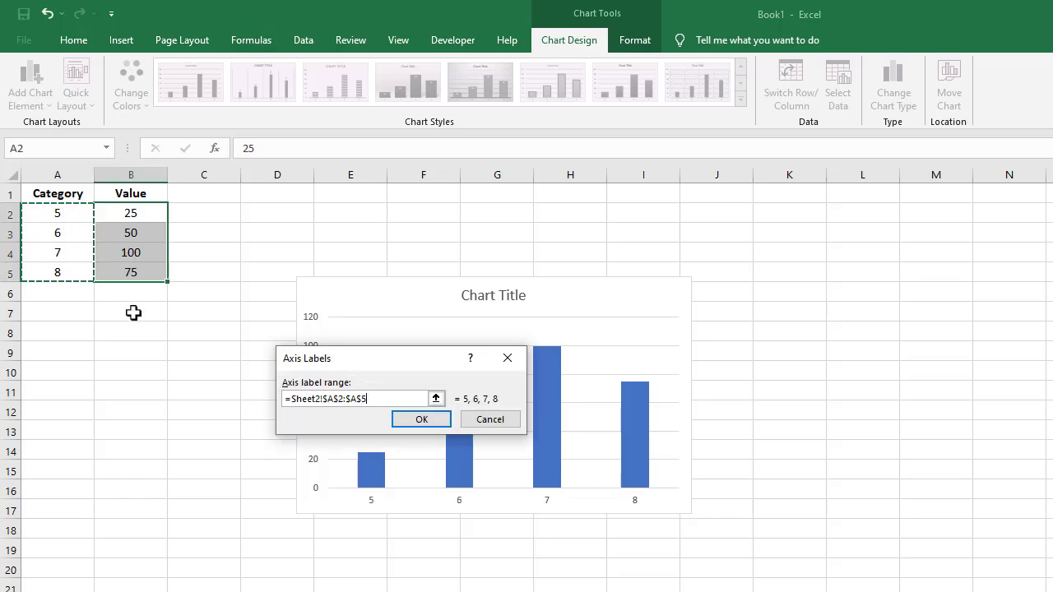
click(423, 424)
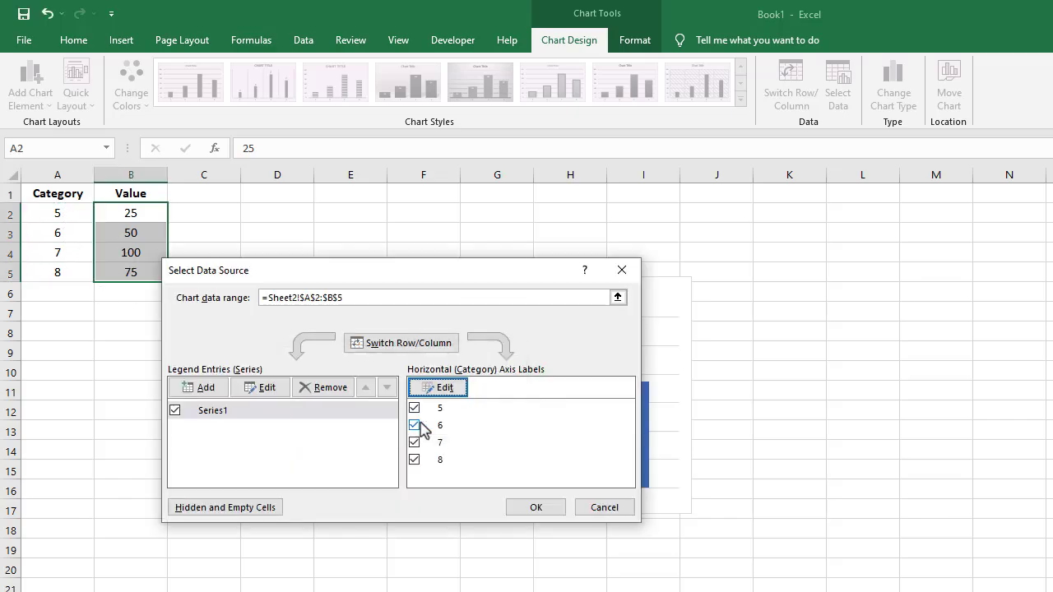
click(546, 511)
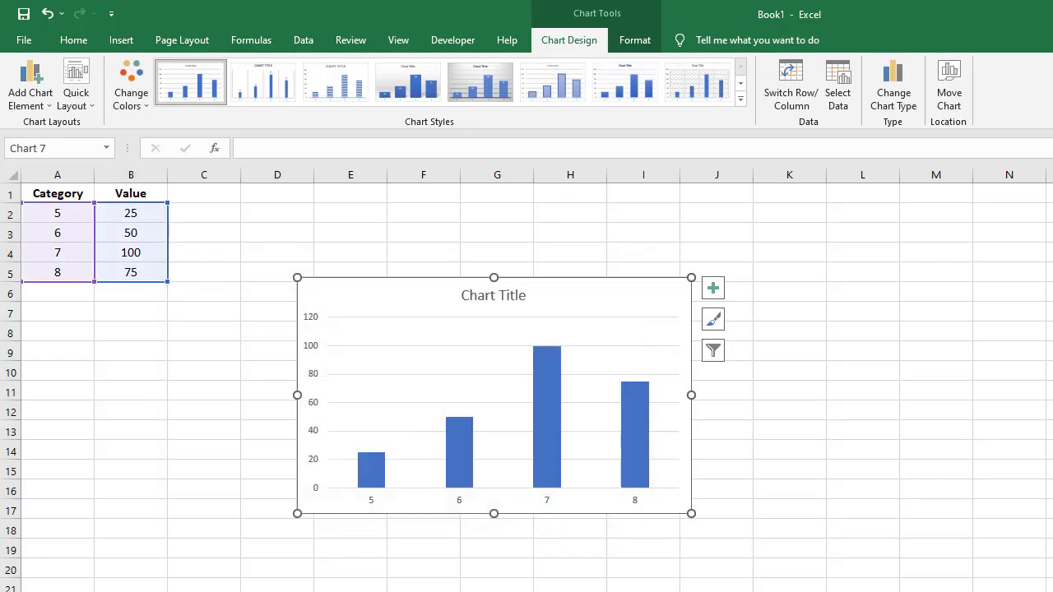